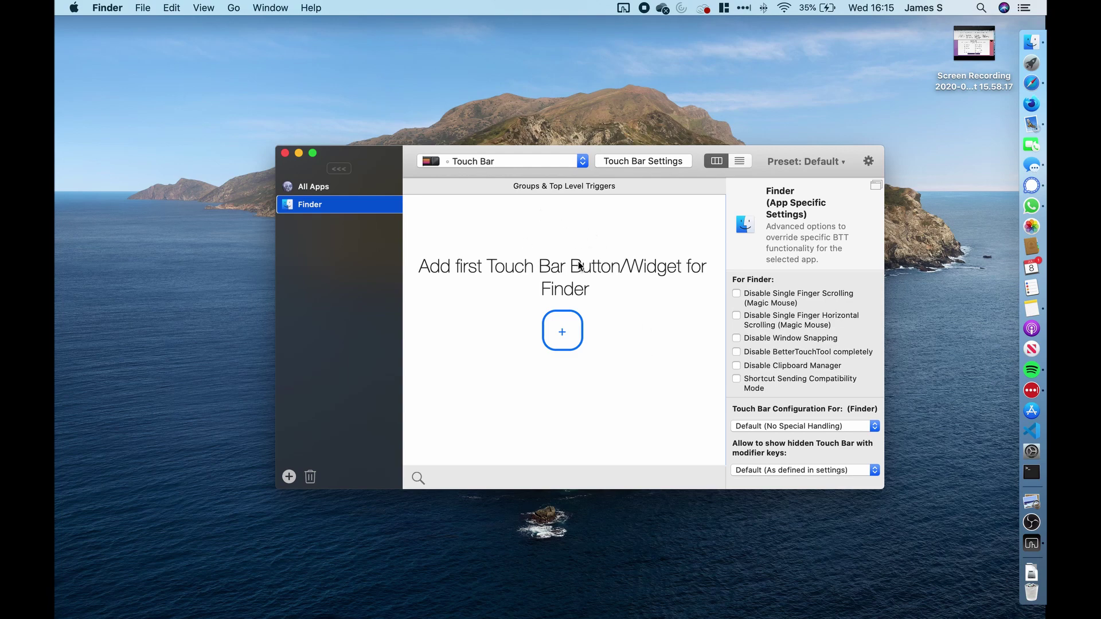
click(457, 158)
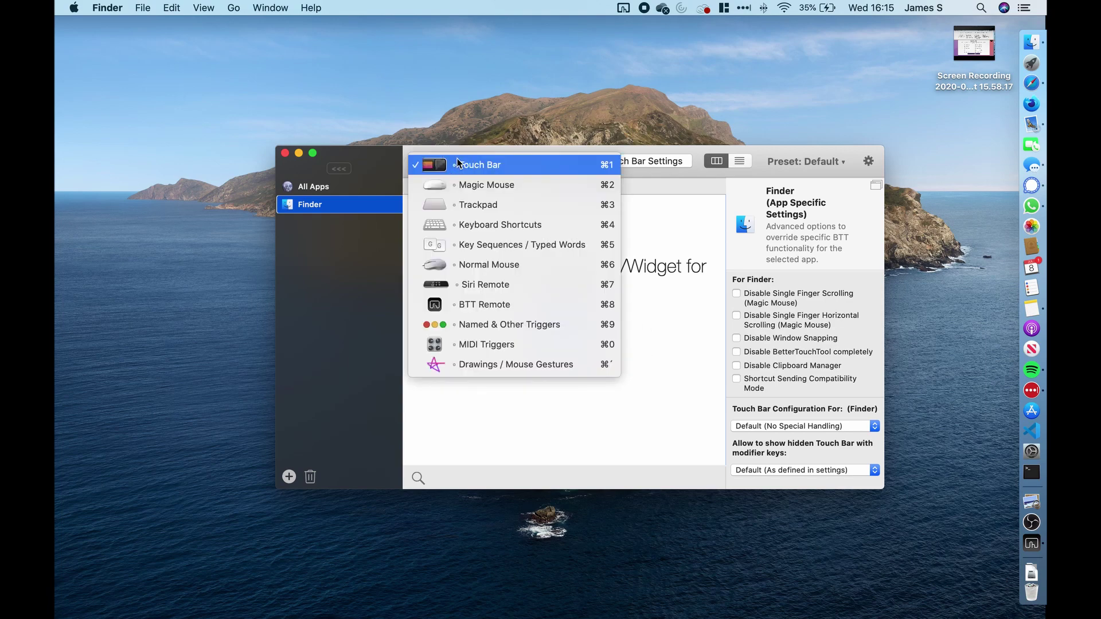
click(560, 164)
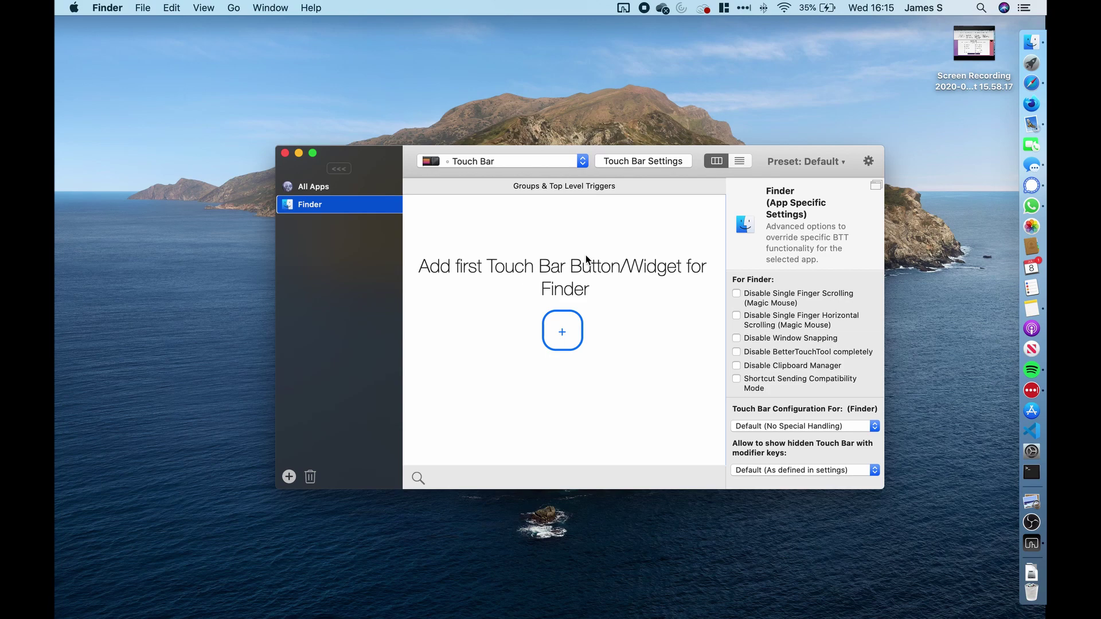
Step: Add a Dock Widget from the Touch Bar Widgets list to Finder's Touch Bar
click(562, 333)
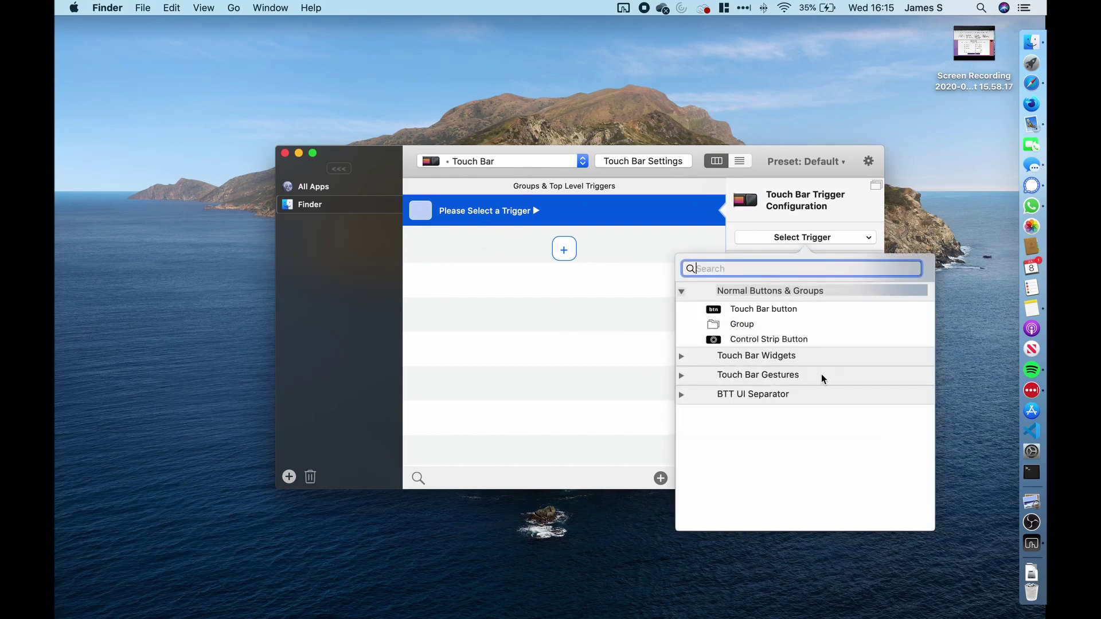
click(681, 358)
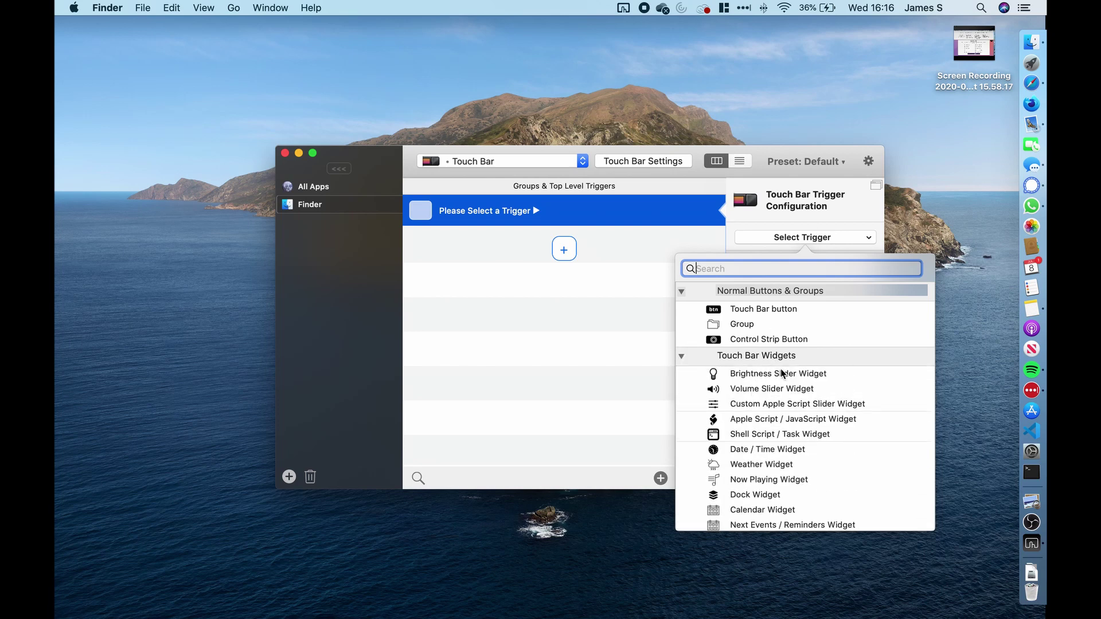
scroll(820, 412, down, 4)
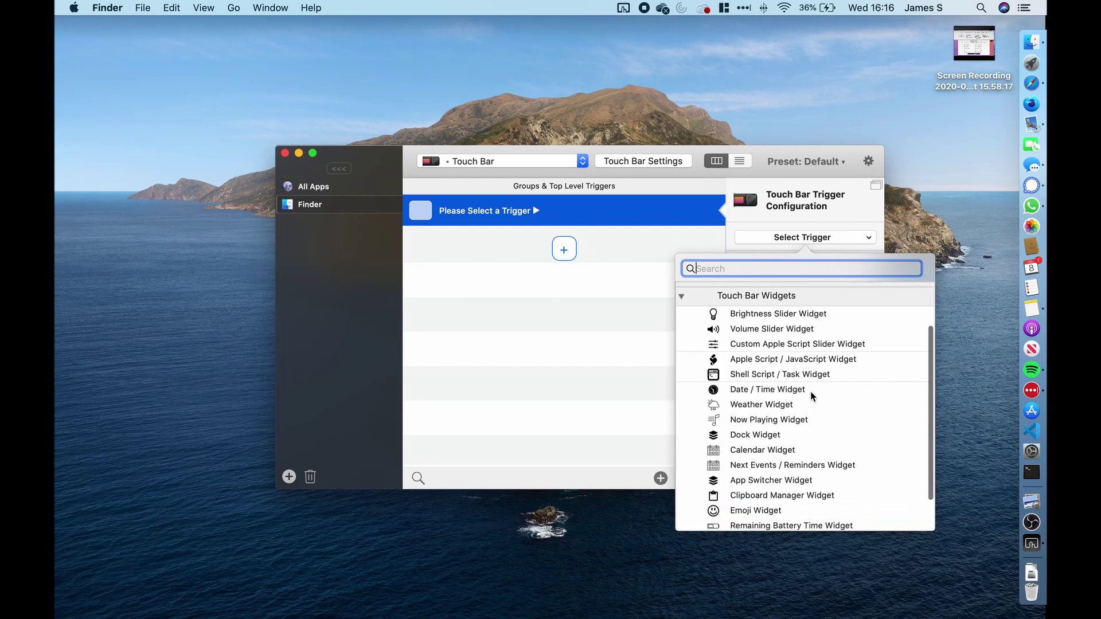
scroll(810, 405, up, 3)
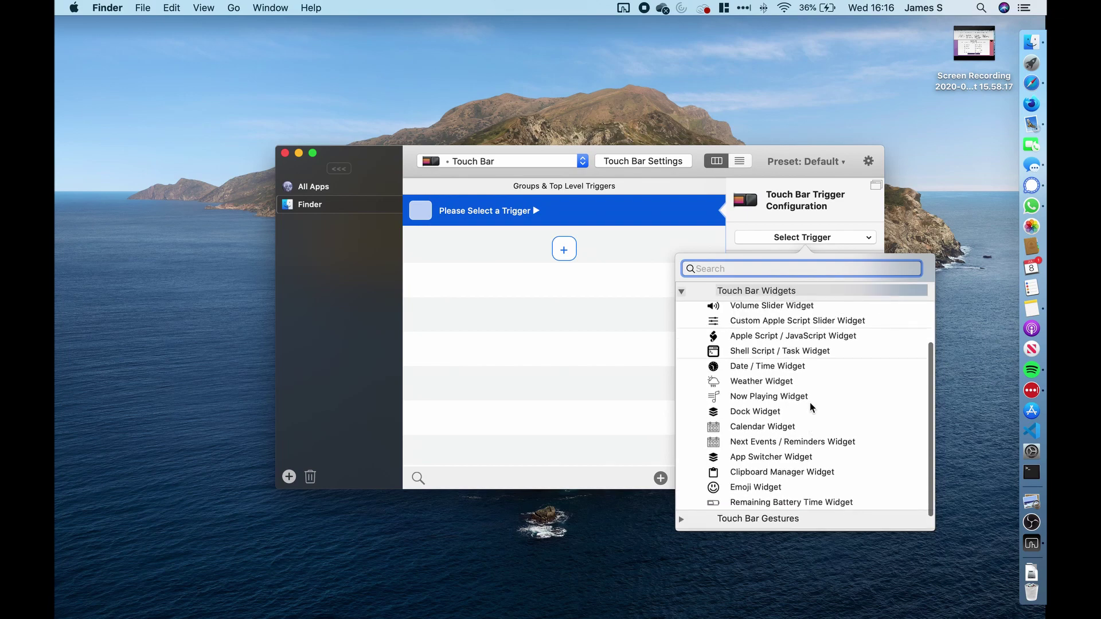
scroll(784, 414, down, 2)
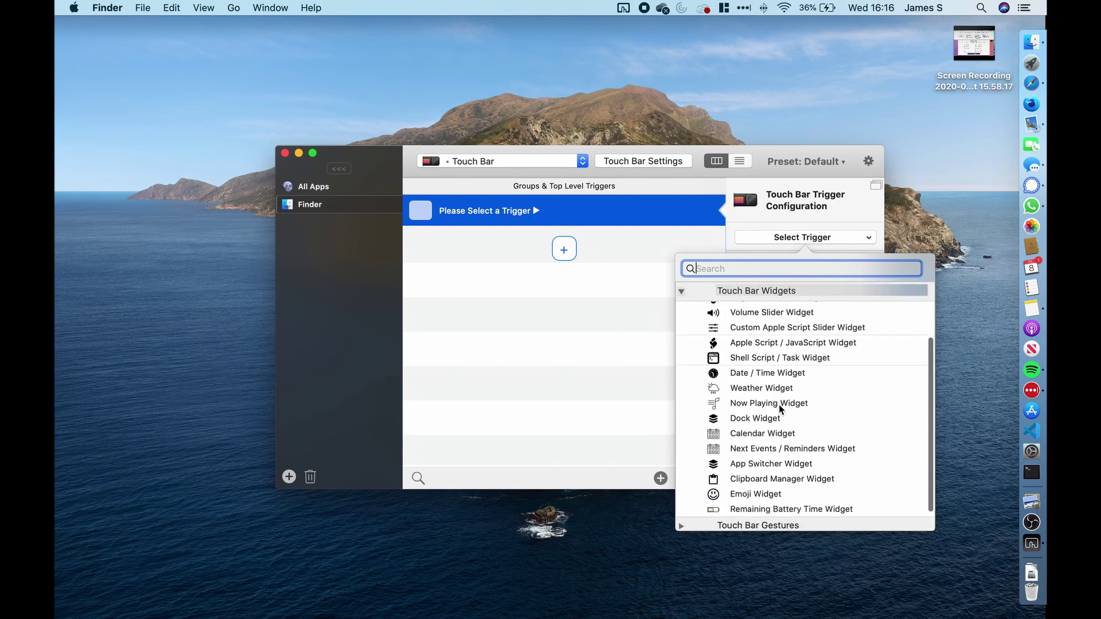
click(765, 420)
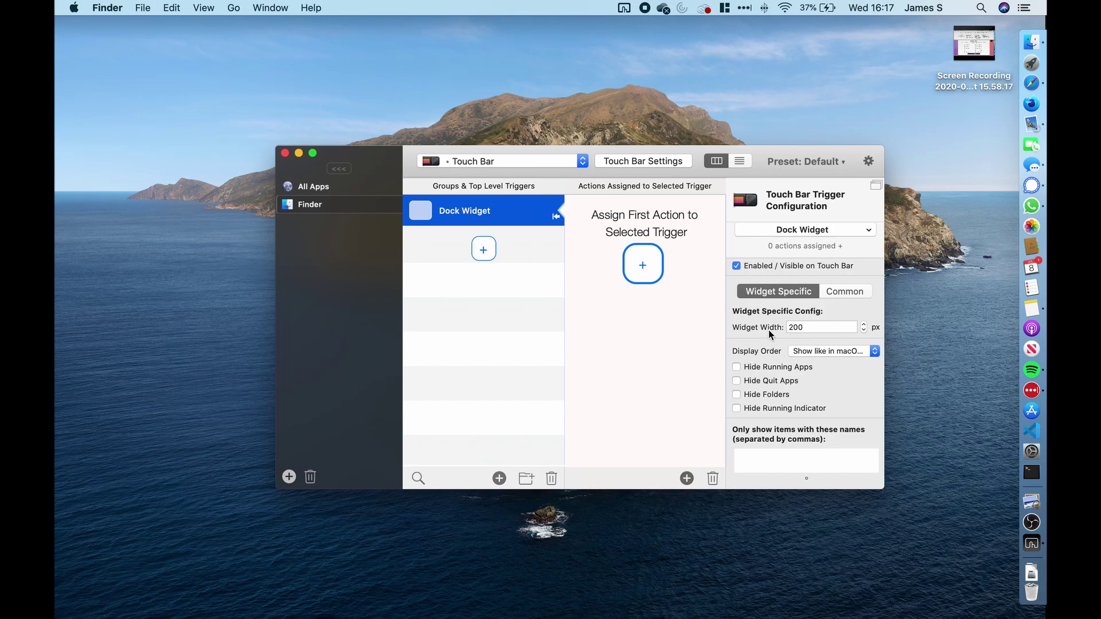
Step: Change the Dock Widget's width from 200 to 400 px
click(818, 331)
text(400)
key(Return)
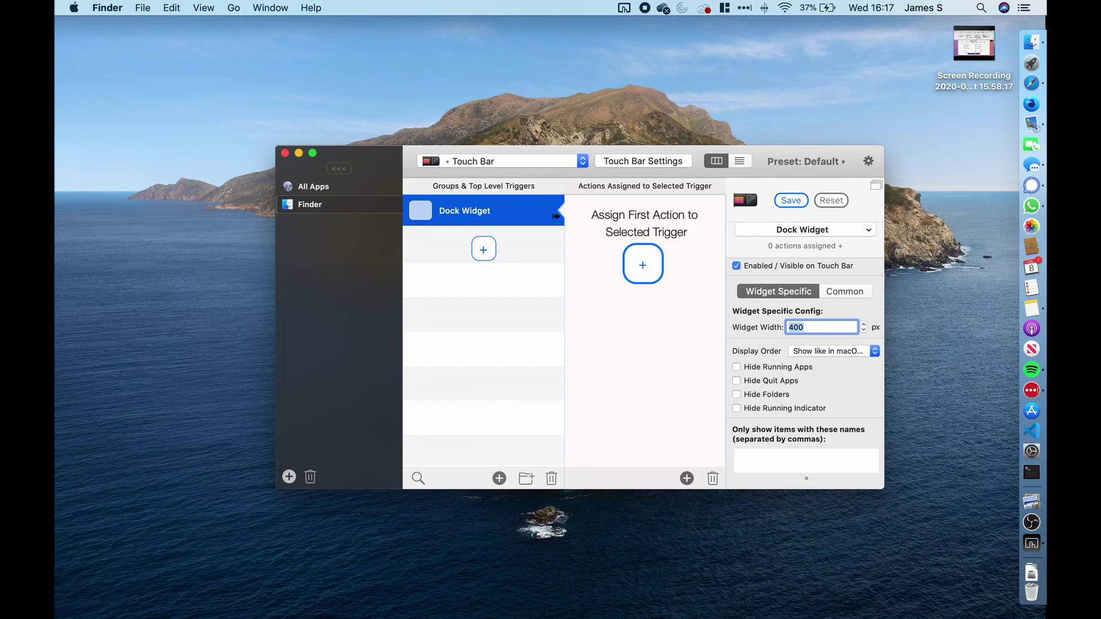
Step: Add a Remaining Battery Time Widget as the next Finder Touch Bar item
click(484, 249)
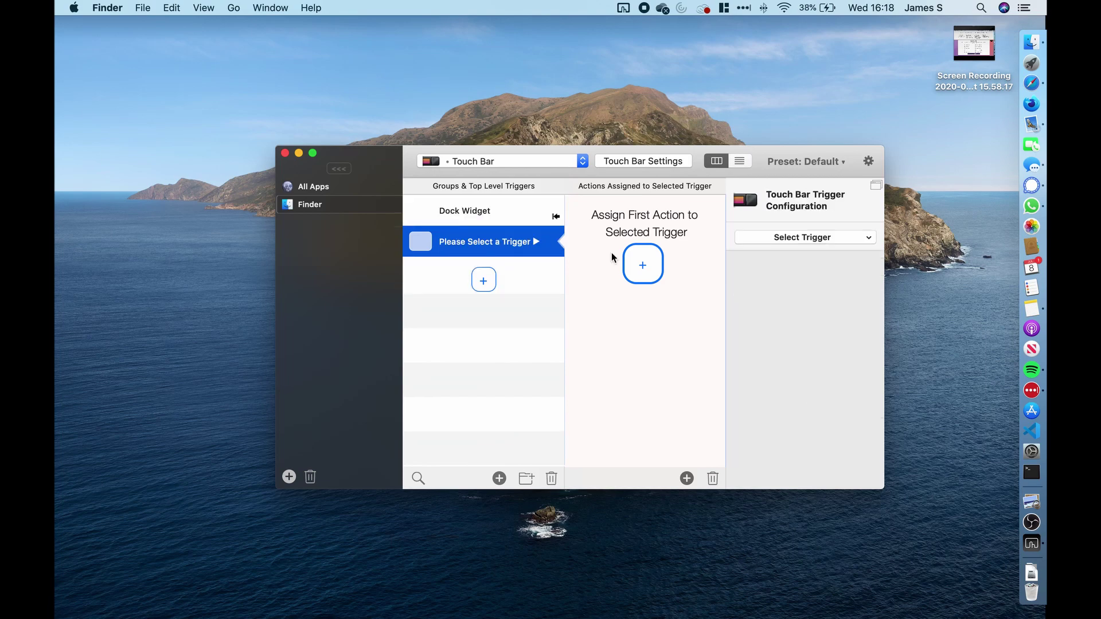
click(815, 236)
click(681, 357)
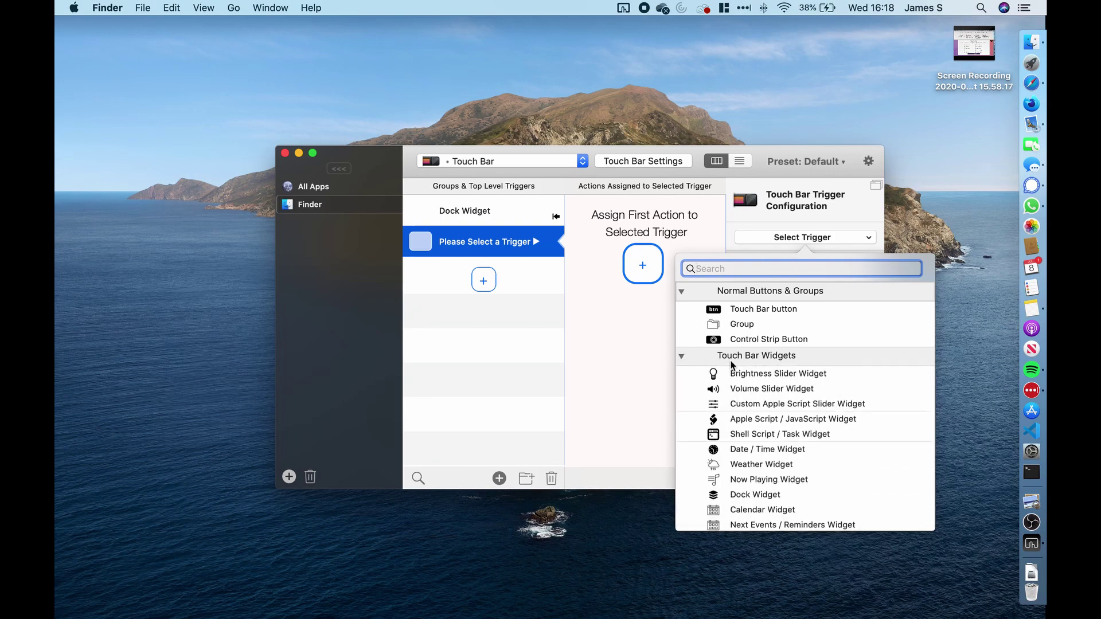
scroll(751, 415, down, 2)
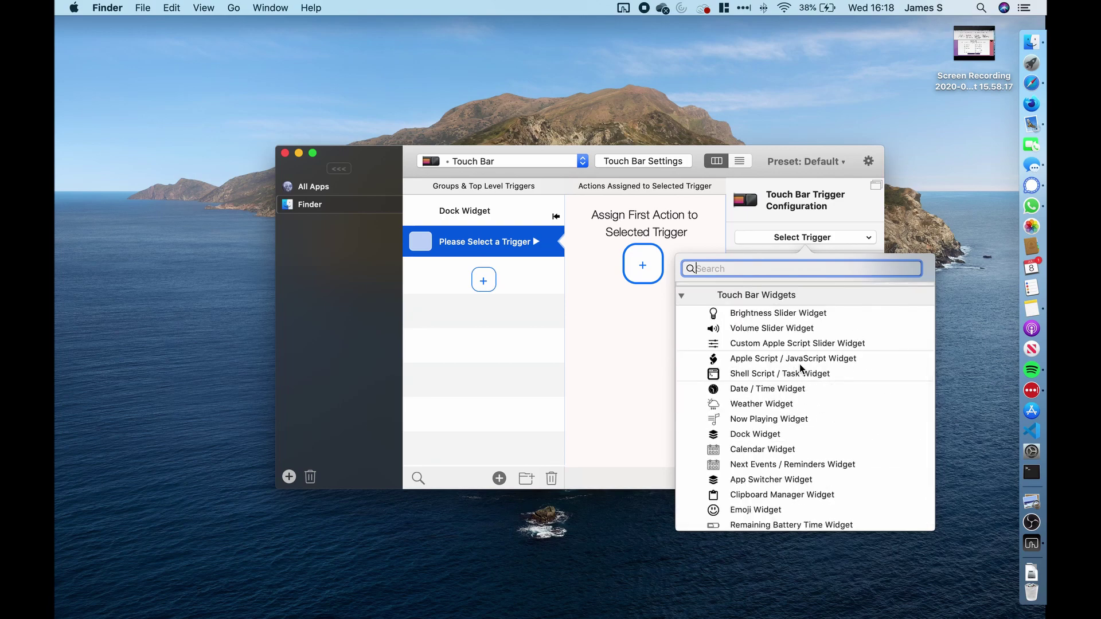
scroll(800, 363, down, 1)
scroll(800, 363, down, 1)
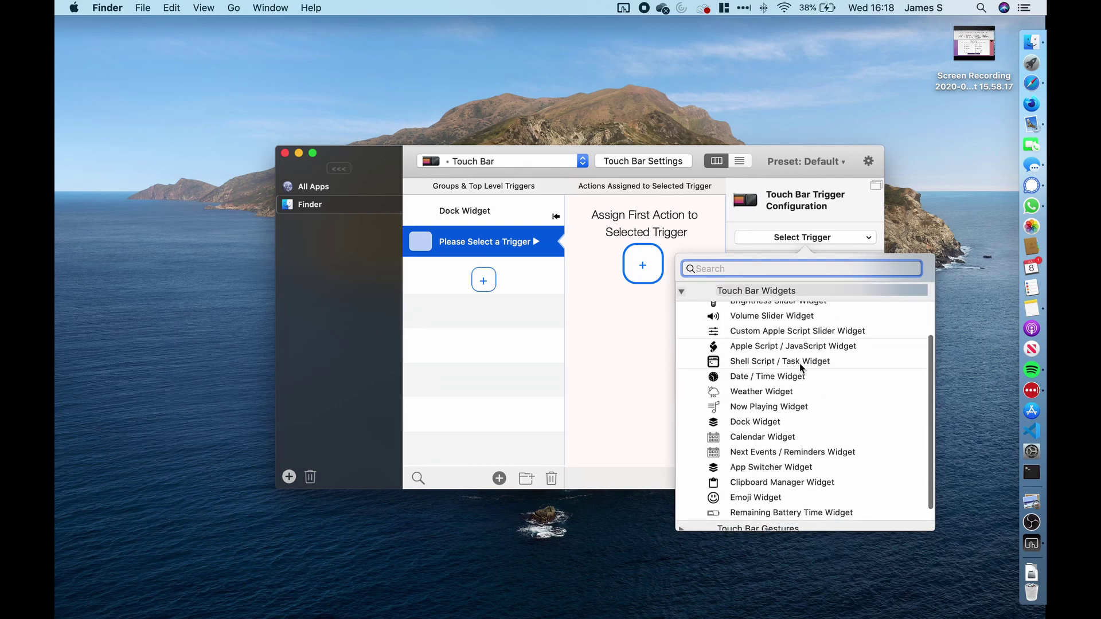
click(759, 512)
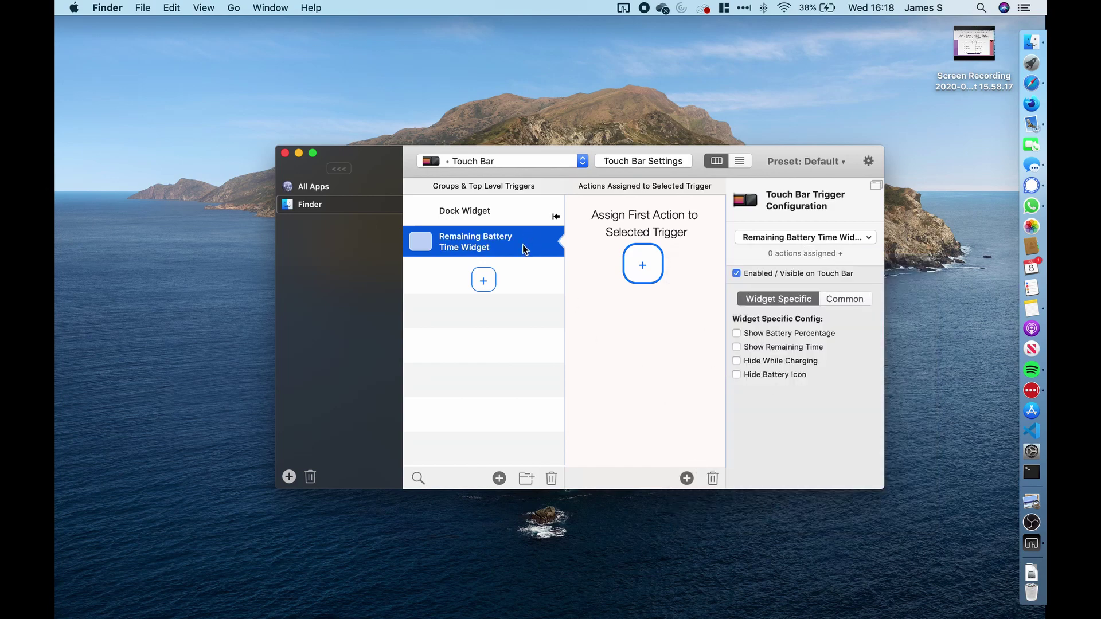
click(806, 237)
key(Escape)
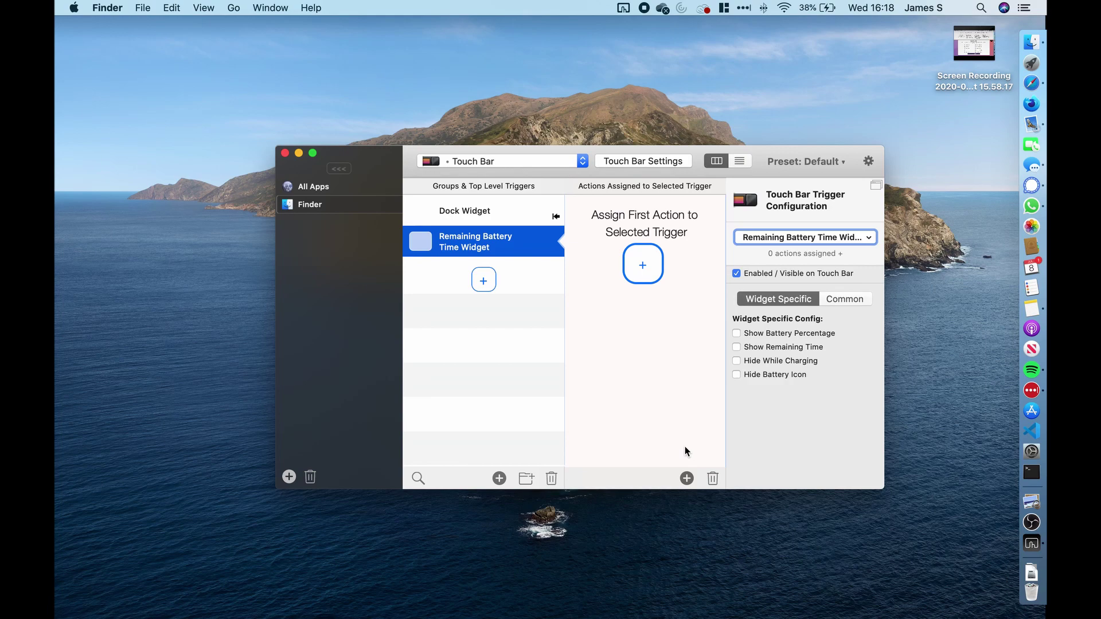
Step: Turn off the battery widget's hide-while-charging and remaining-time options, then add a third item
click(736, 333)
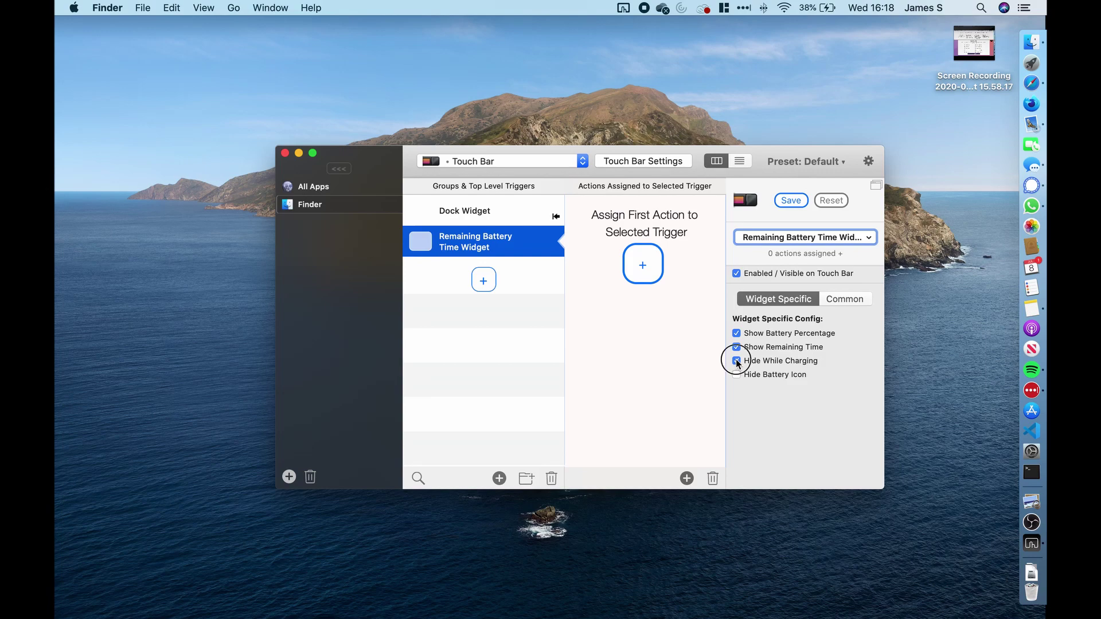
click(737, 361)
click(737, 347)
click(737, 334)
click(483, 280)
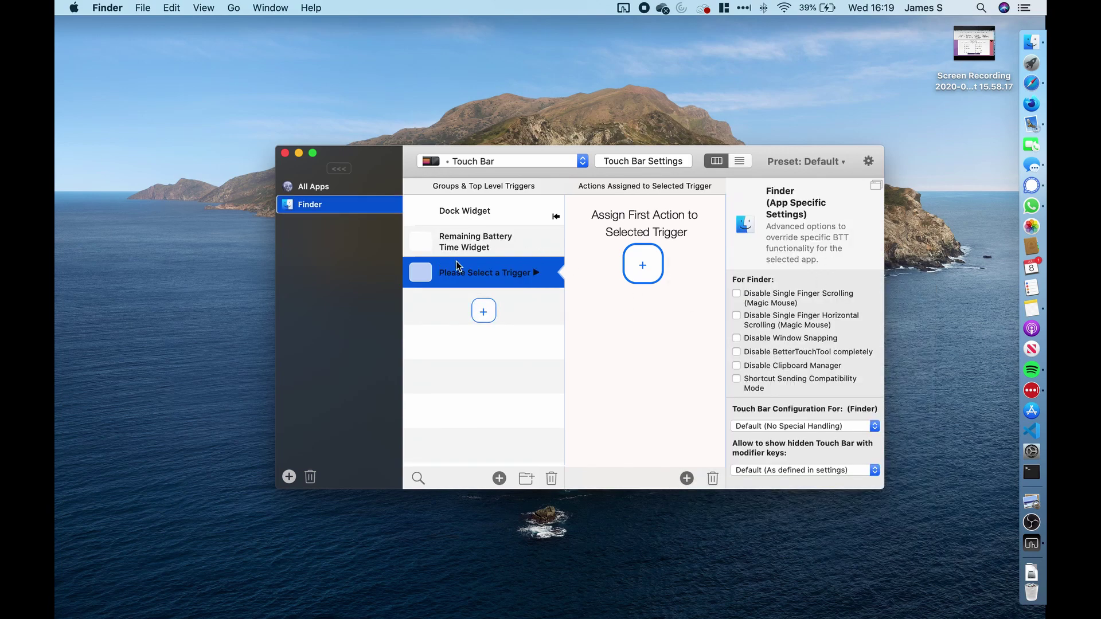
Step: Make the third item a Touch Bar button and give it the title 'Hello'
click(485, 278)
click(810, 239)
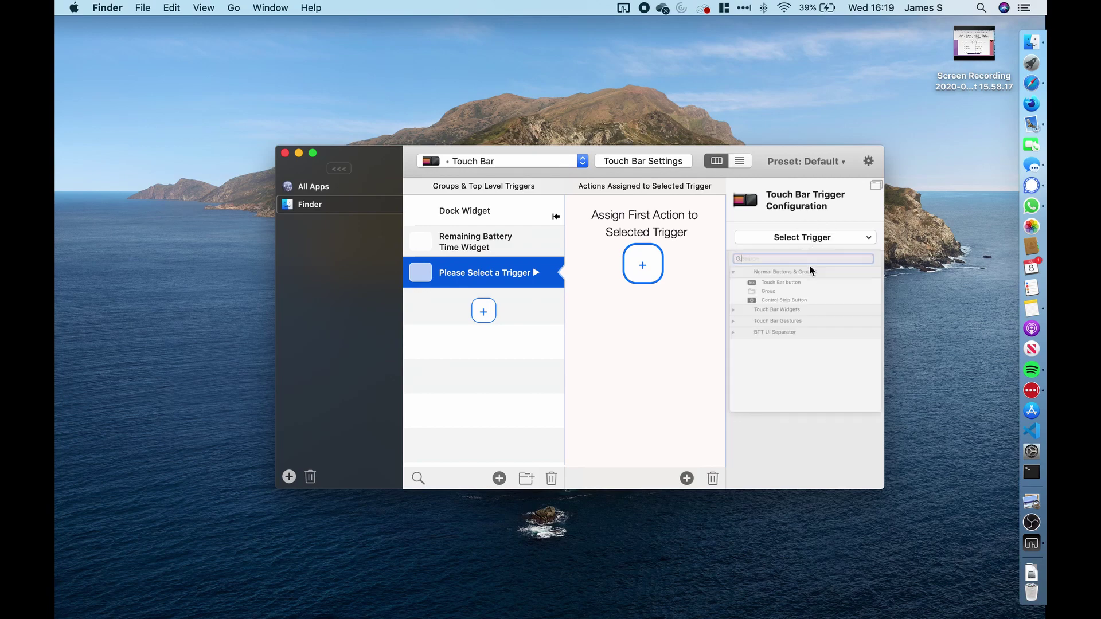
click(682, 356)
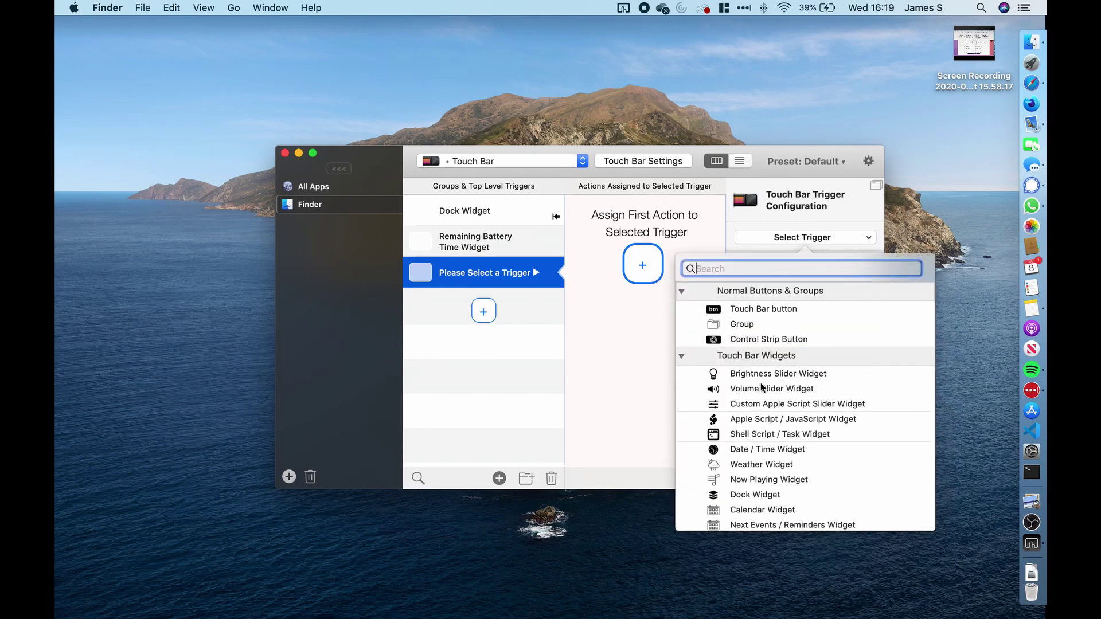
scroll(762, 384, down, 5)
scroll(762, 387, up, 5)
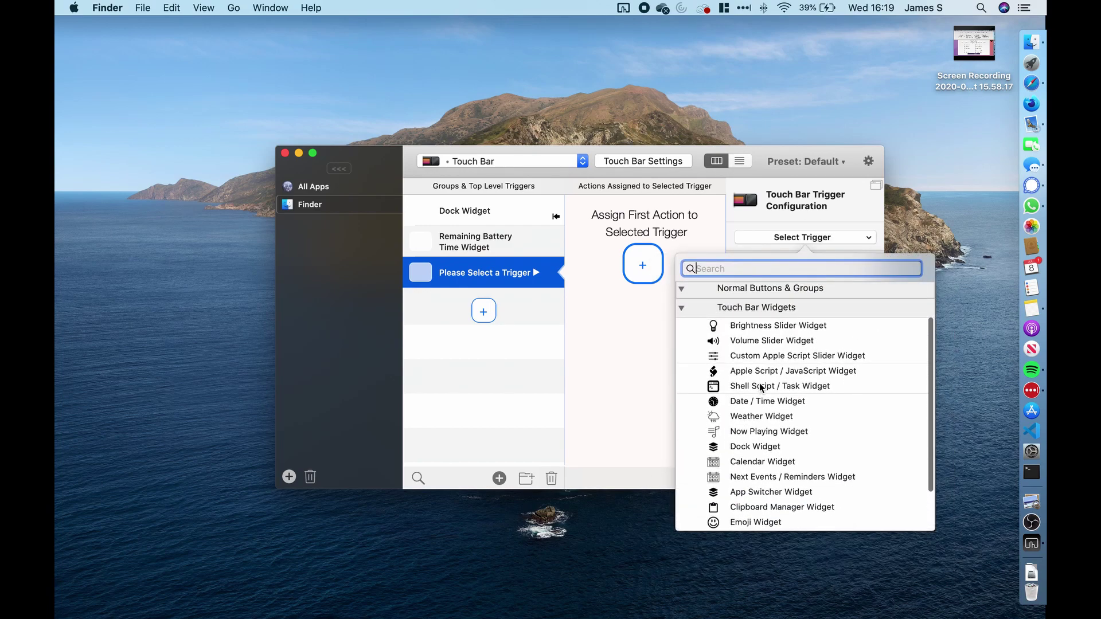
click(682, 356)
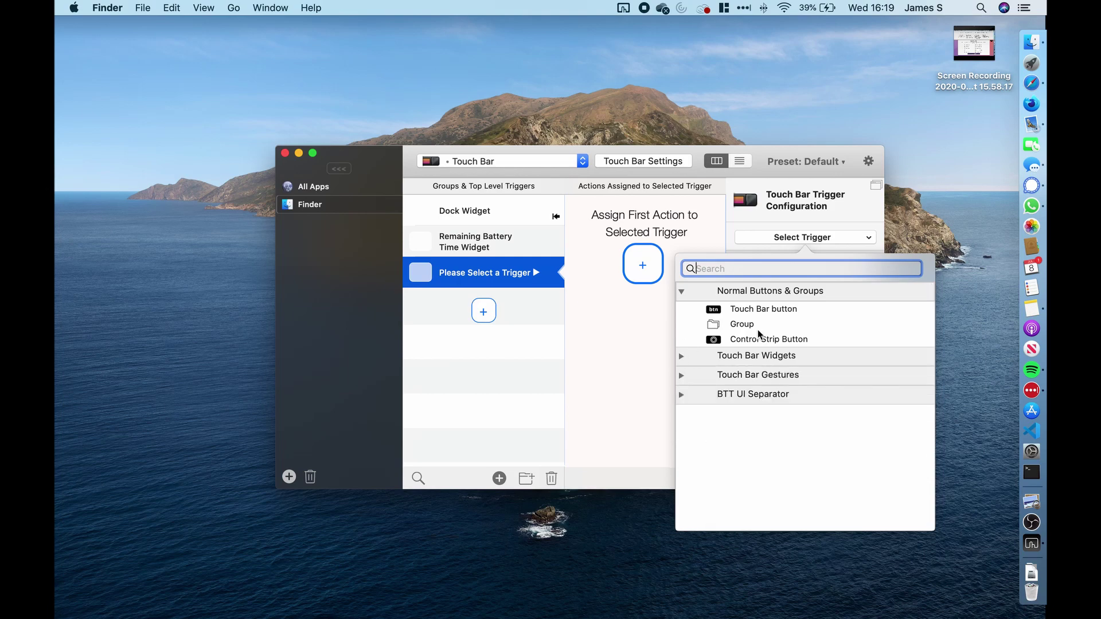
click(783, 310)
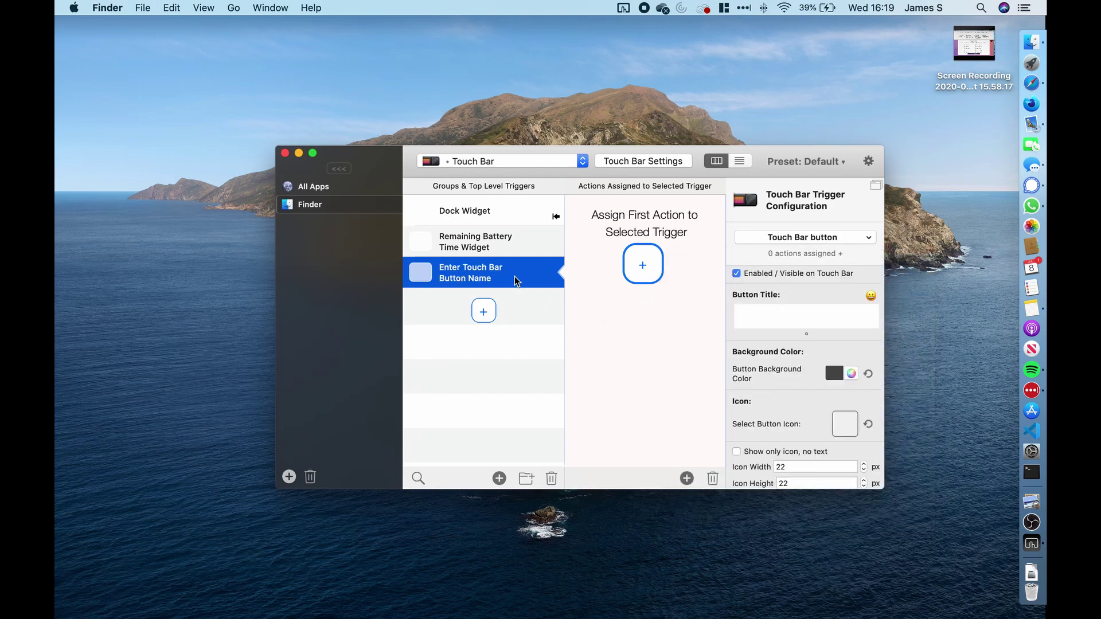
click(788, 310)
text(Hello)
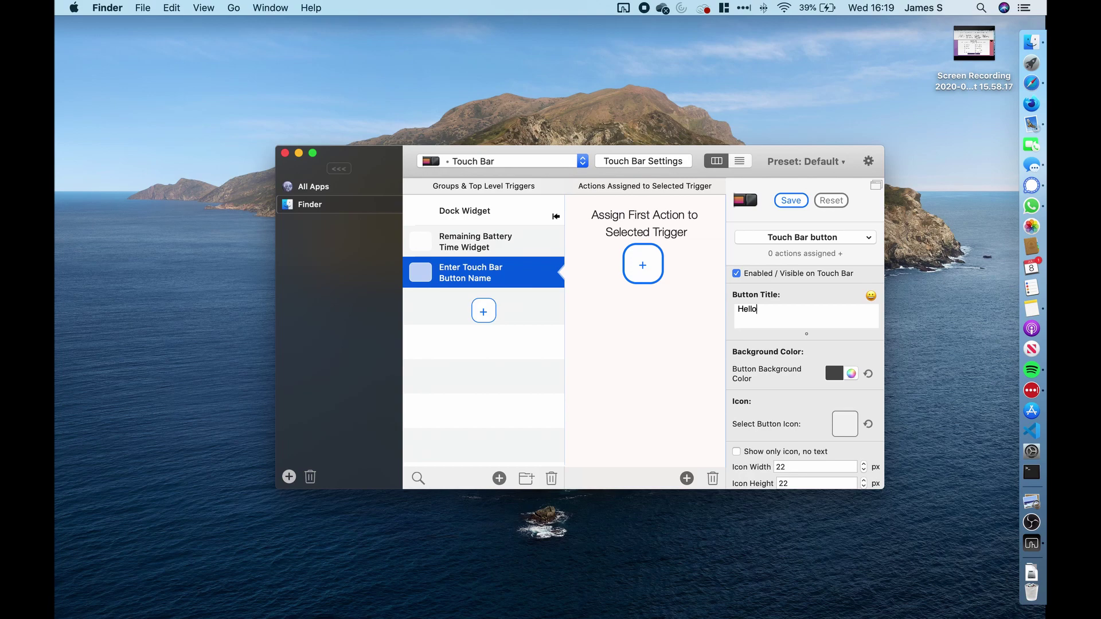
Step: Commit the 'Hello' title and add a fourth item, leaving its type unchosen after viewing Touch Bar gestures
key(super+n)
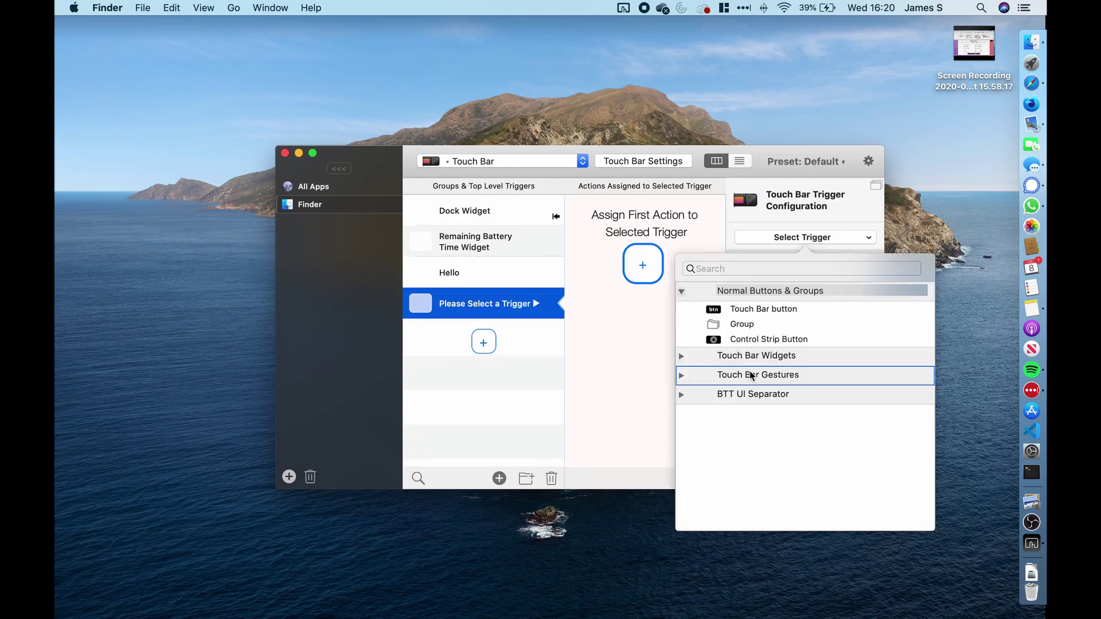
click(767, 377)
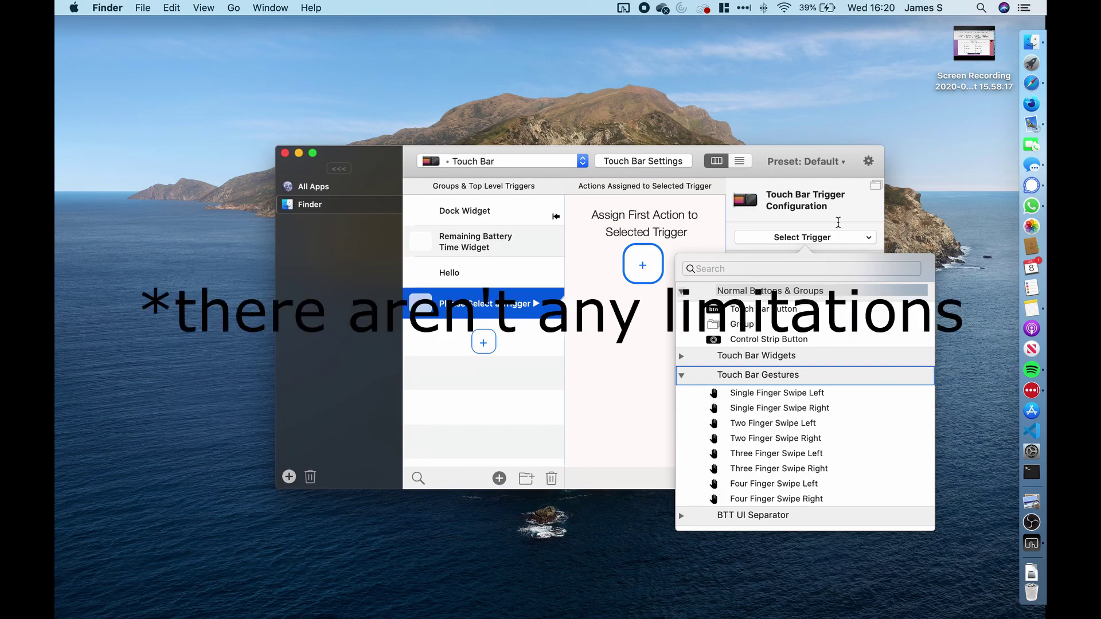
click(868, 241)
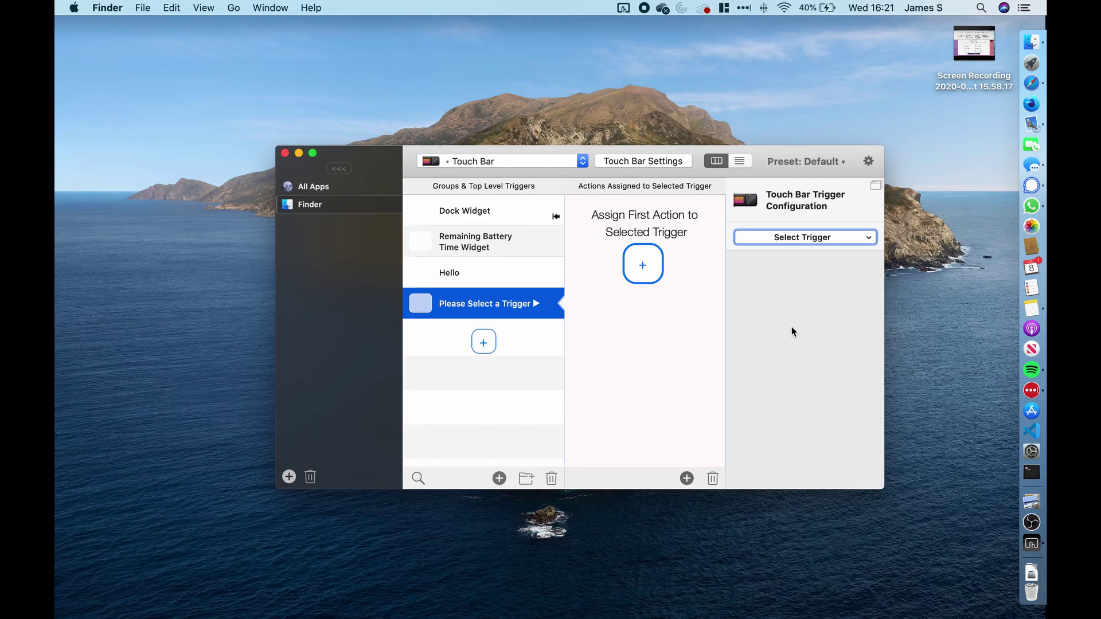